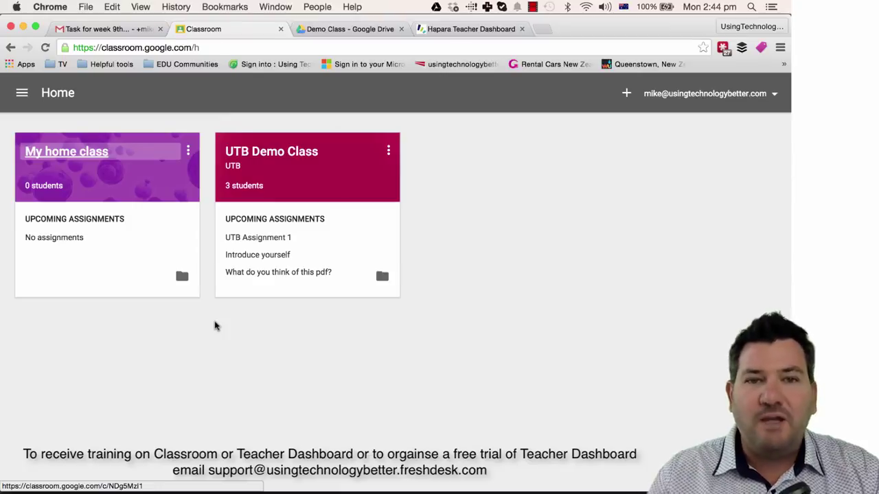
{"action": "left_click", "coordinate": [289, 158]}
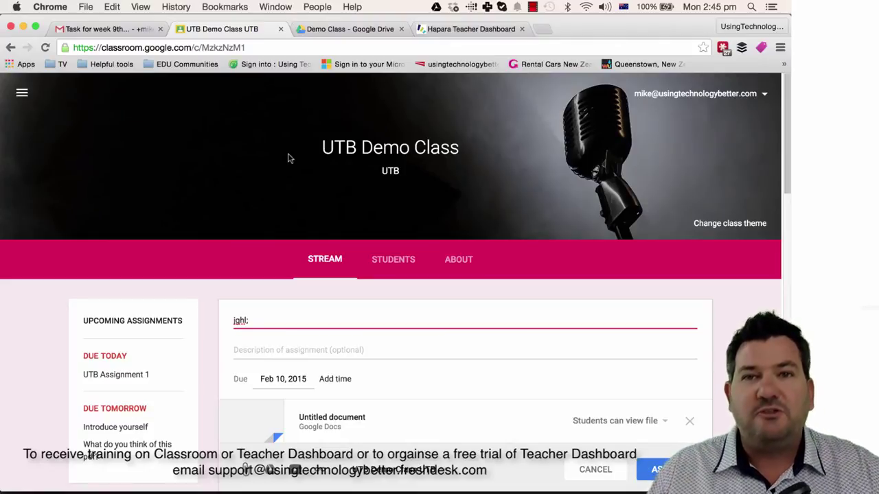
{"action": "left_click", "coordinate": [481, 29]}
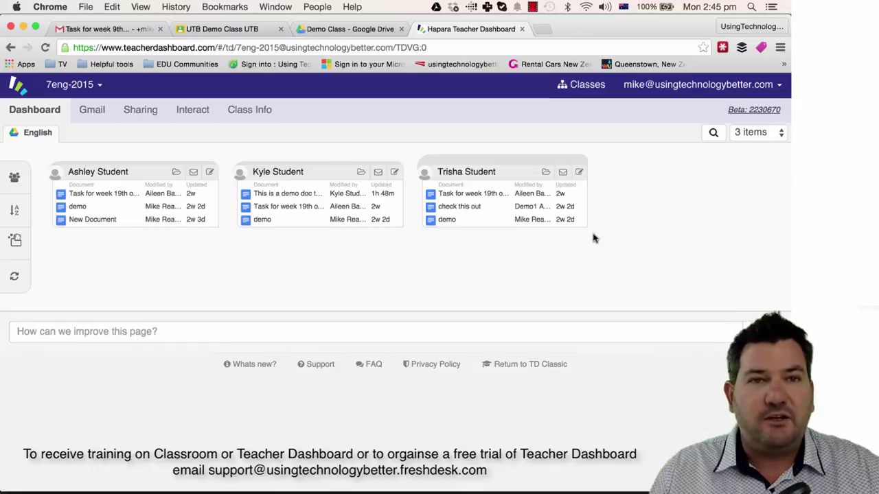
{"action": "left_click", "coordinate": [230, 29]}
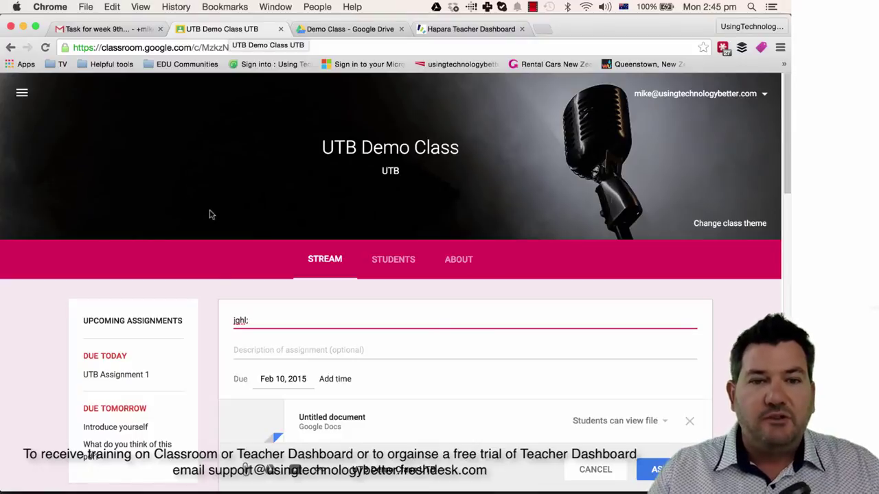
- Change the draft assignment's placeholder title to 'asignmet'
{"action": "left_click_drag", "start_coordinate": [268, 320], "coordinate": [221, 319]}
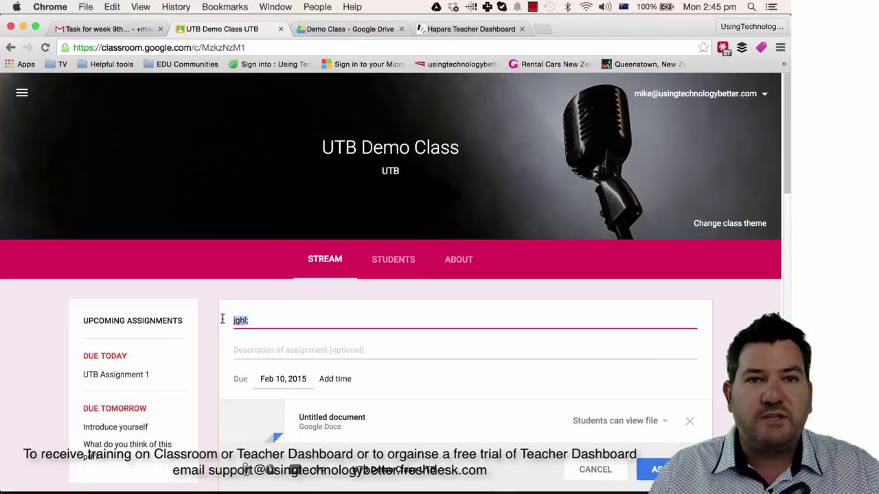
{"action": "scroll", "coordinate": [334, 323], "scroll_direction": "down", "scroll_amount": 2}
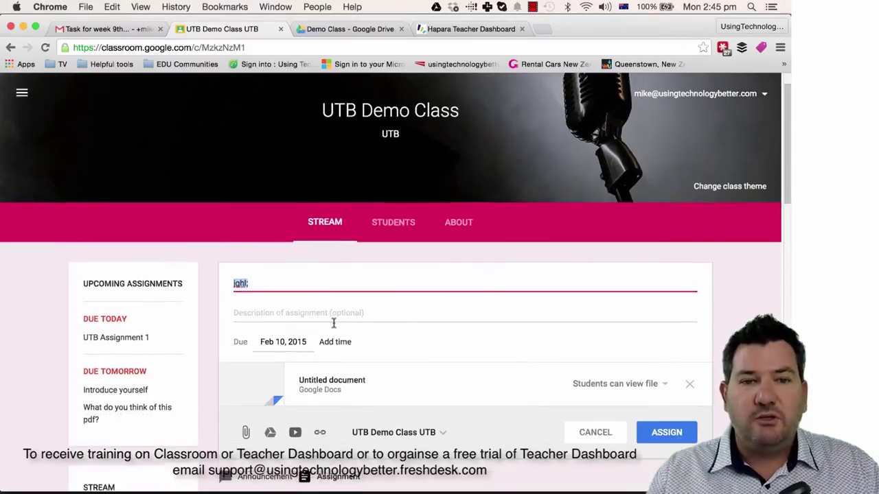
{"action": "type", "text": "asi"}
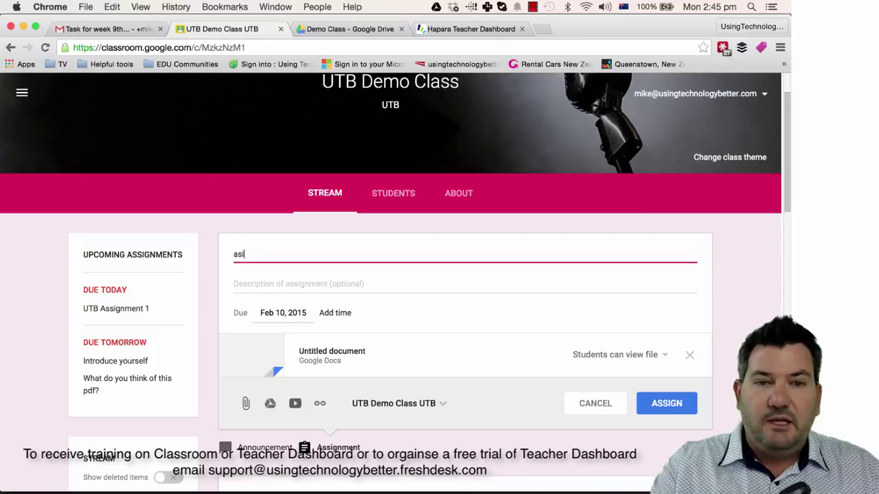
{"action": "type", "text": "gnmet"}
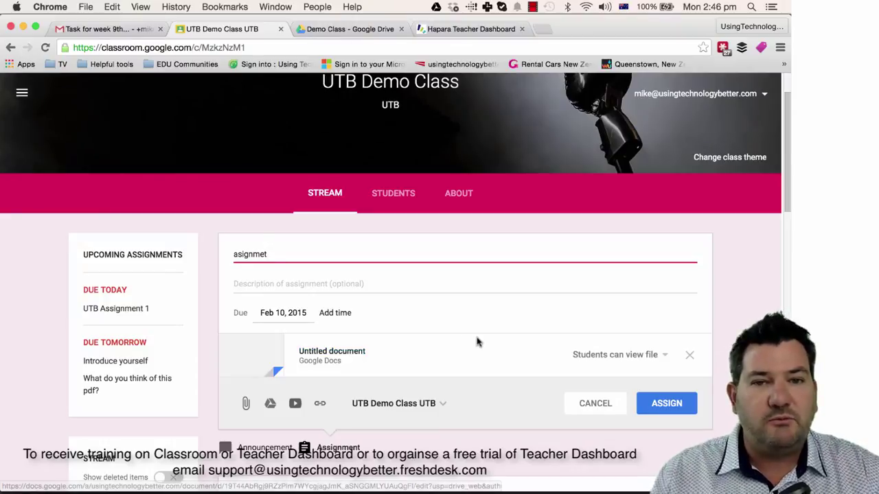
{"action": "scroll", "coordinate": [479, 342], "scroll_direction": "down", "scroll_amount": 2}
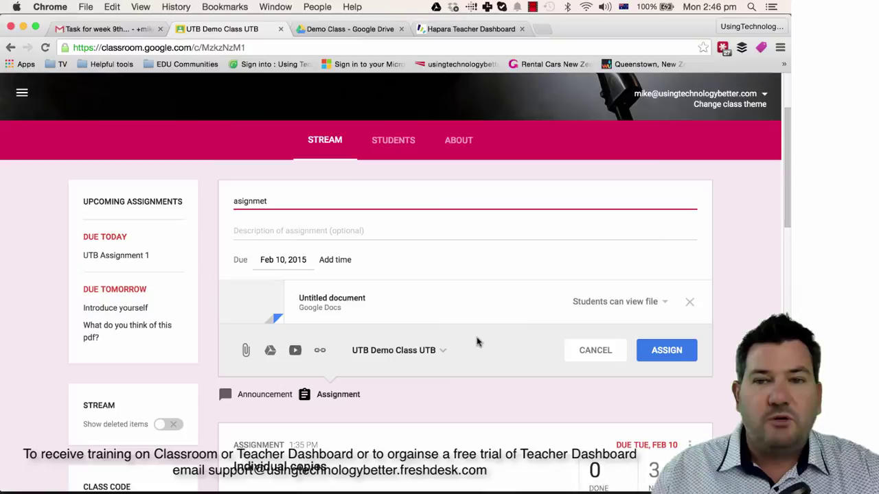
- Set the attached Doc to 'Make a copy for each student' and assign the asignmet assignment
{"action": "left_click", "coordinate": [638, 306]}
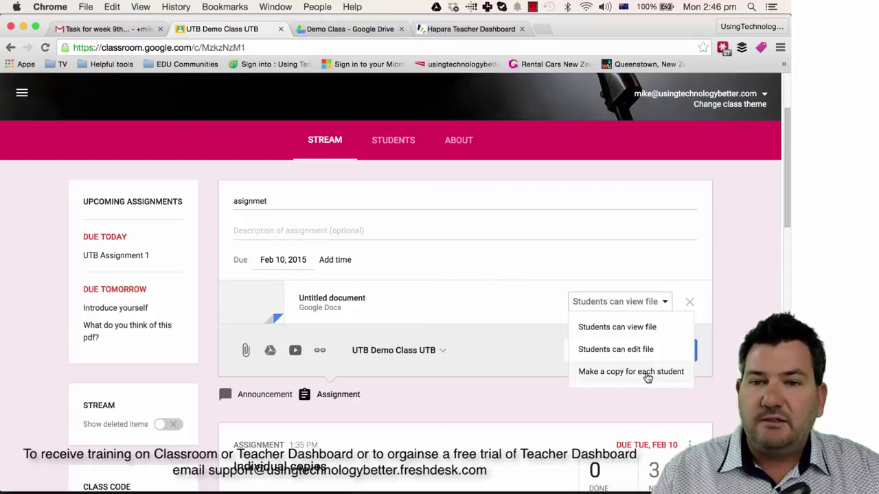
{"action": "left_click", "coordinate": [616, 375]}
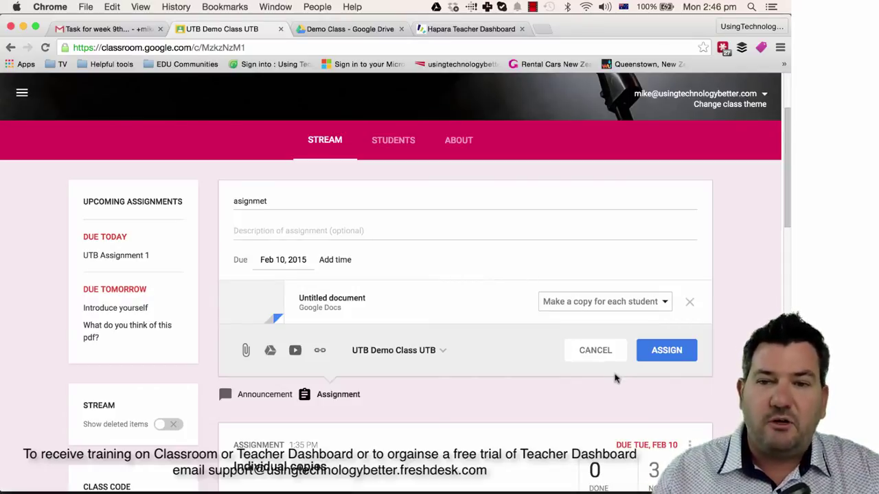
{"action": "left_click", "coordinate": [669, 354]}
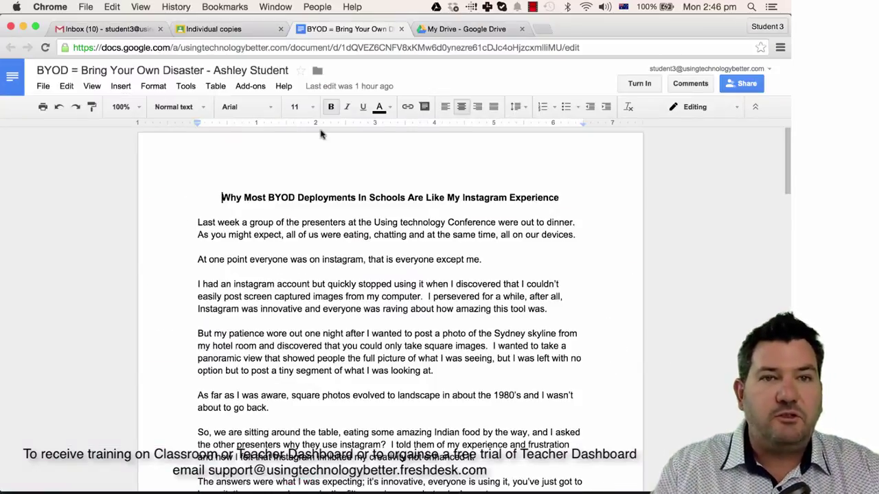
{"action": "left_click", "coordinate": [227, 29]}
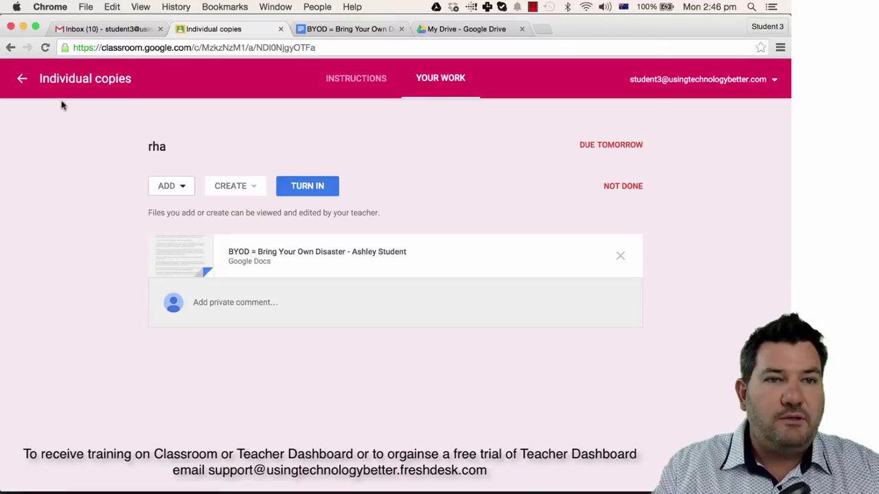
{"action": "left_click", "coordinate": [23, 81]}
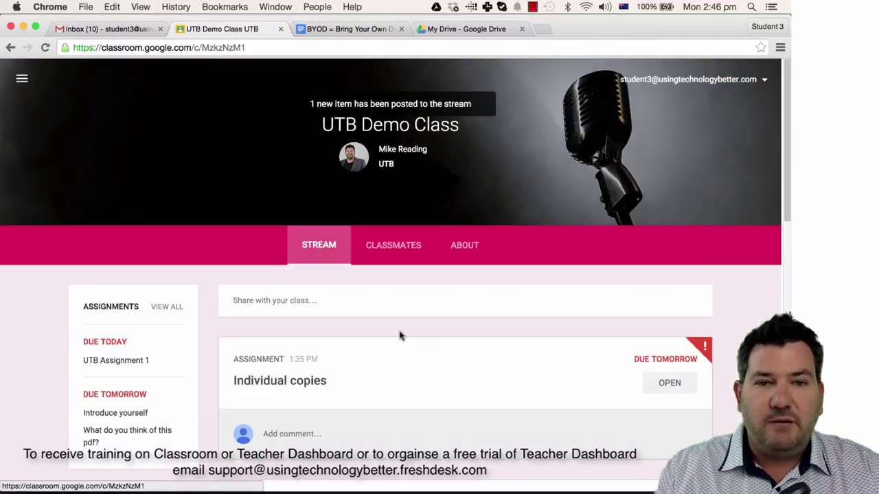
{"action": "left_click", "coordinate": [44, 47]}
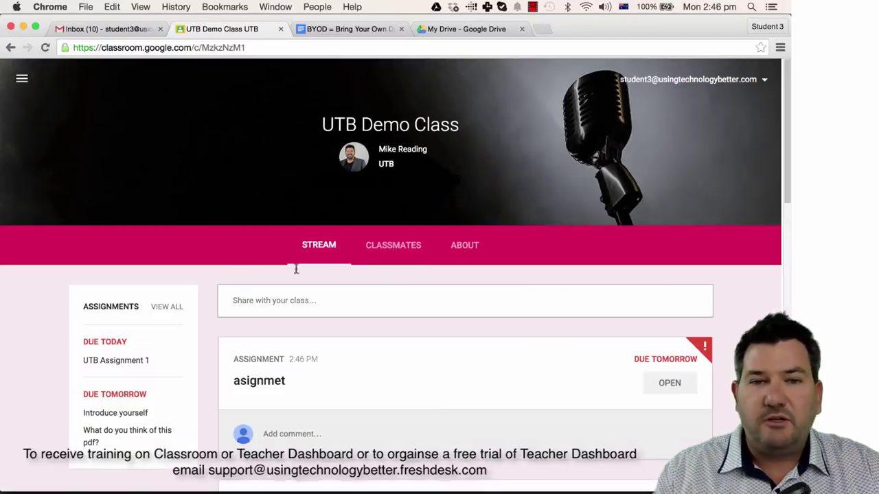
{"action": "scroll", "coordinate": [421, 334], "scroll_direction": "down", "scroll_amount": 1}
{"action": "scroll", "coordinate": [405, 337], "scroll_direction": "down", "scroll_amount": 2}
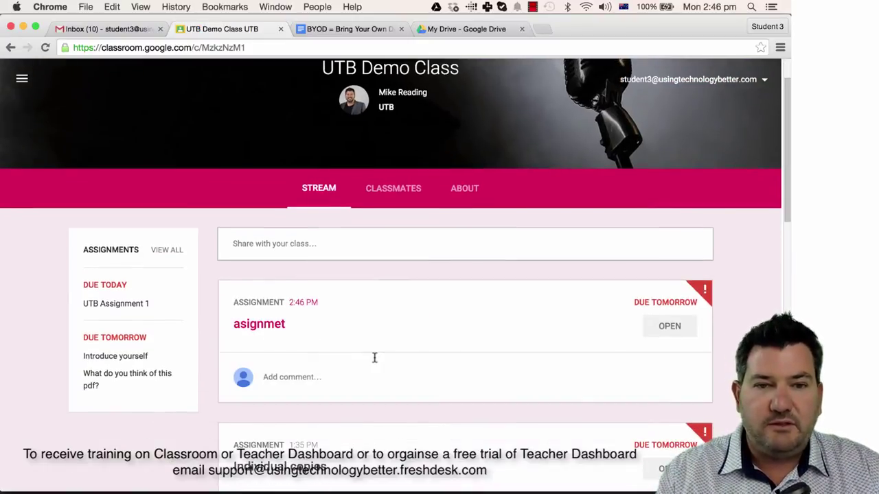
{"action": "scroll", "coordinate": [374, 359], "scroll_direction": "down", "scroll_amount": 2}
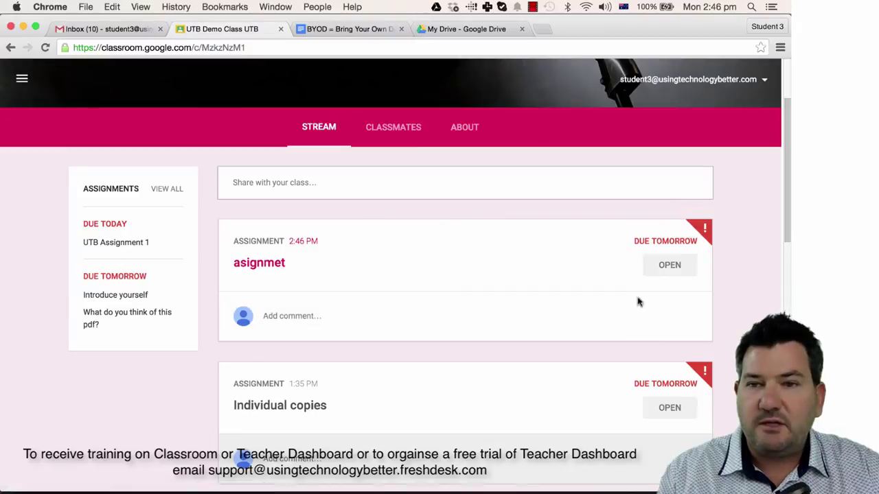
{"action": "left_click", "coordinate": [670, 266]}
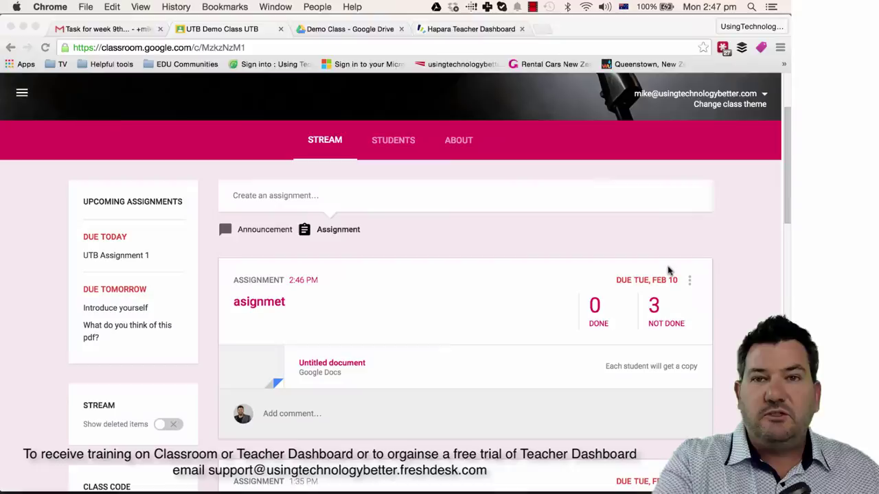
- Open 'Untitled document - Ashley Student' from the Demo Class asignmet folder in Drive
{"action": "left_click", "coordinate": [346, 29]}
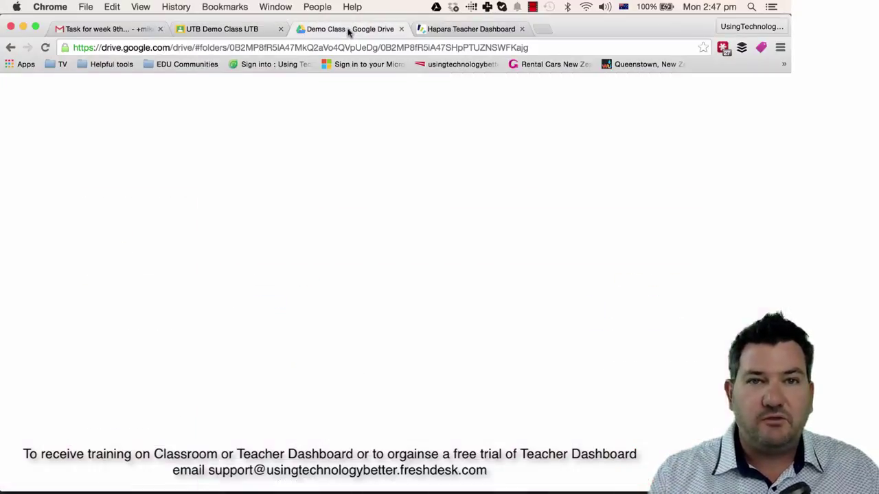
{"action": "double_click", "coordinate": [174, 193]}
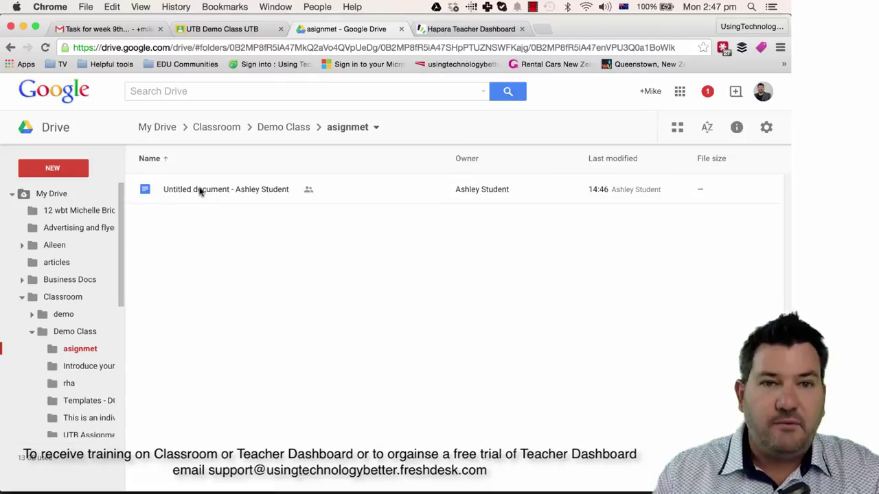
{"action": "double_click", "coordinate": [214, 192]}
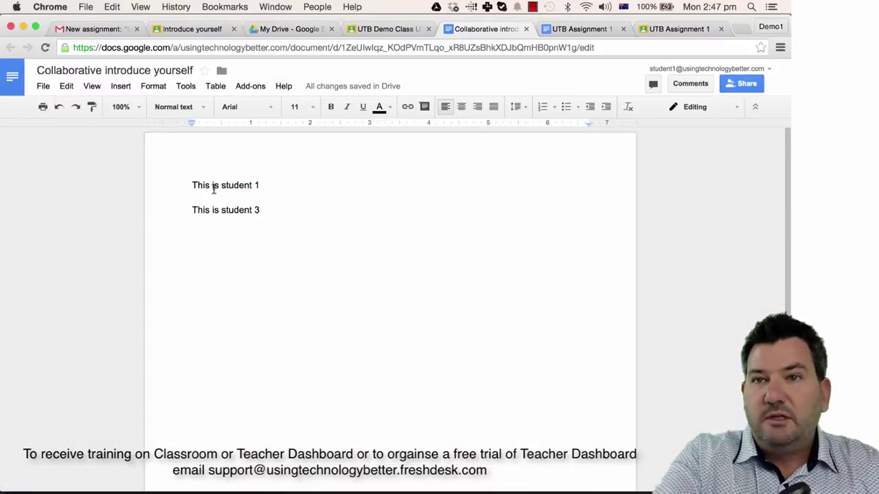
- Return to the UTB Demo Class stream and open the asignmet assignment
{"action": "left_click", "coordinate": [187, 29]}
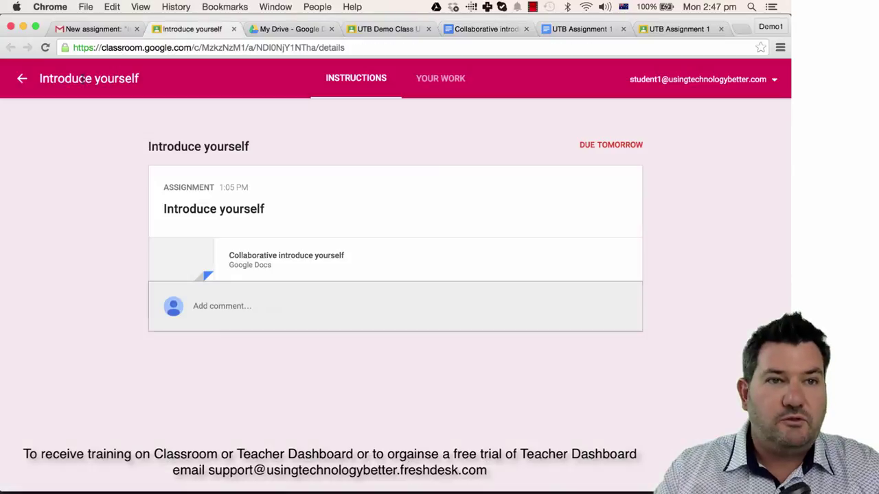
{"action": "left_click", "coordinate": [22, 78]}
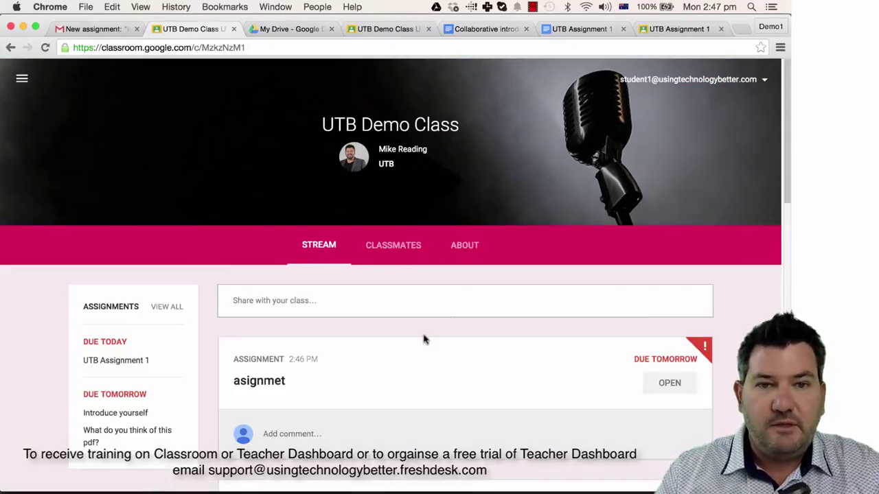
{"action": "left_click", "coordinate": [677, 386]}
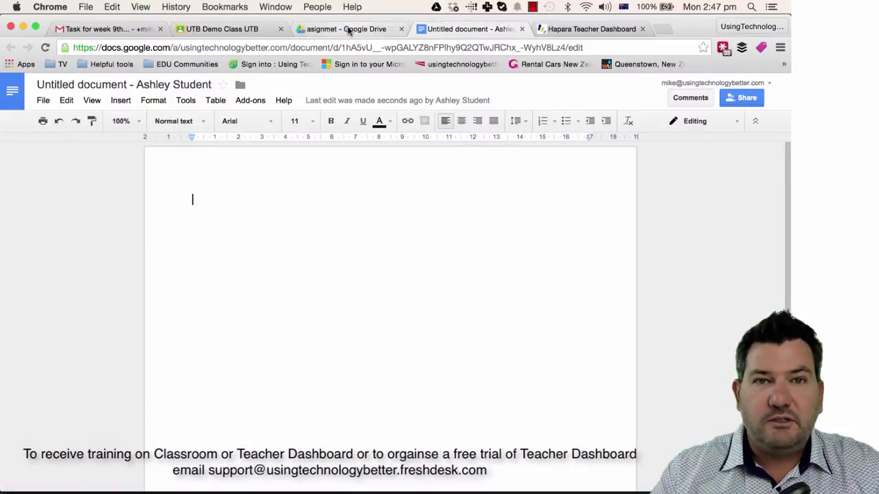
- Open 'Untitled document - Demo1 Account' from the asignmet Drive folder
{"action": "left_click", "coordinate": [349, 29]}
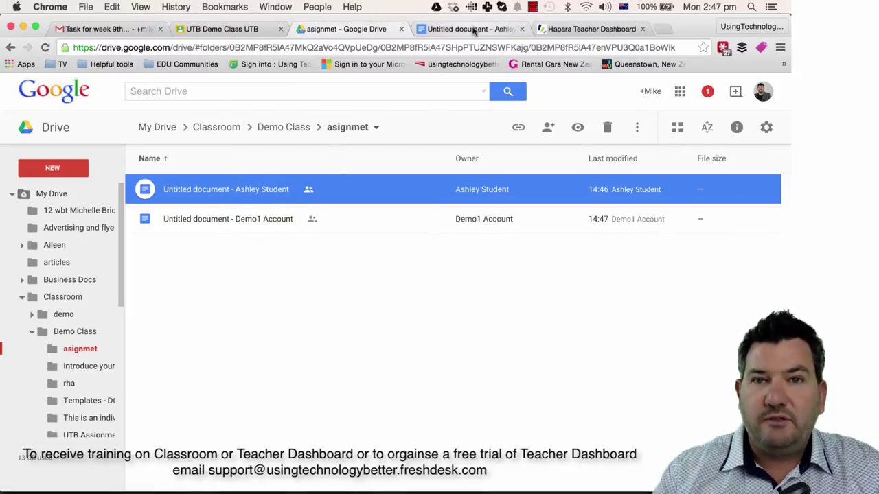
{"action": "double_click", "coordinate": [281, 224]}
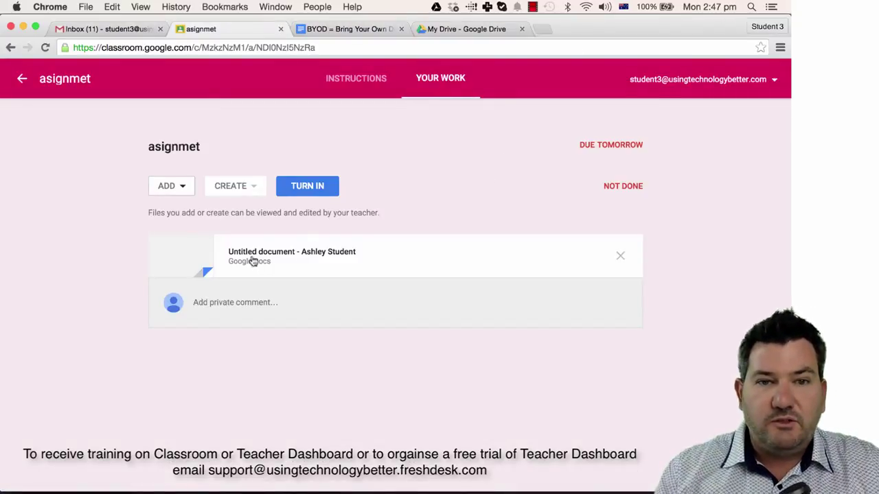
- Open the 'Untitled document - Ashley Student' attachment on the asignmet Your Work page
{"action": "left_click", "coordinate": [254, 253]}
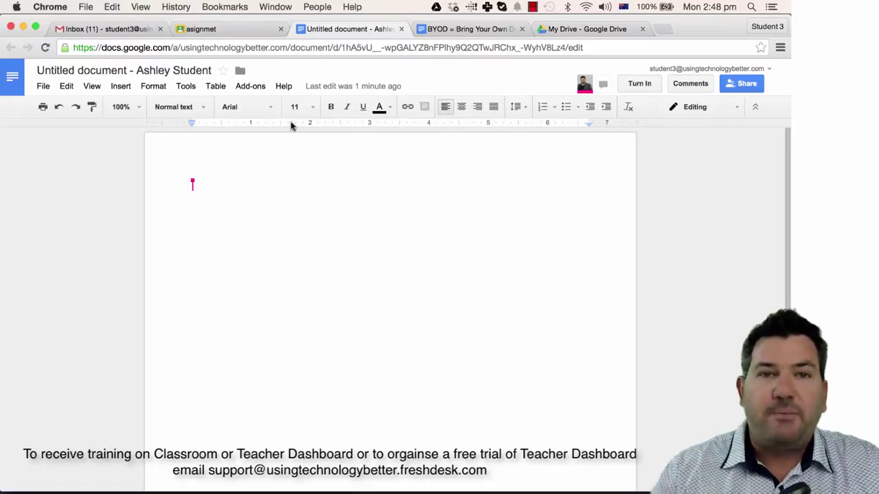
- Move Ashley Student's document from the UTB Demo Class folder into English
{"action": "left_click", "coordinate": [240, 72]}
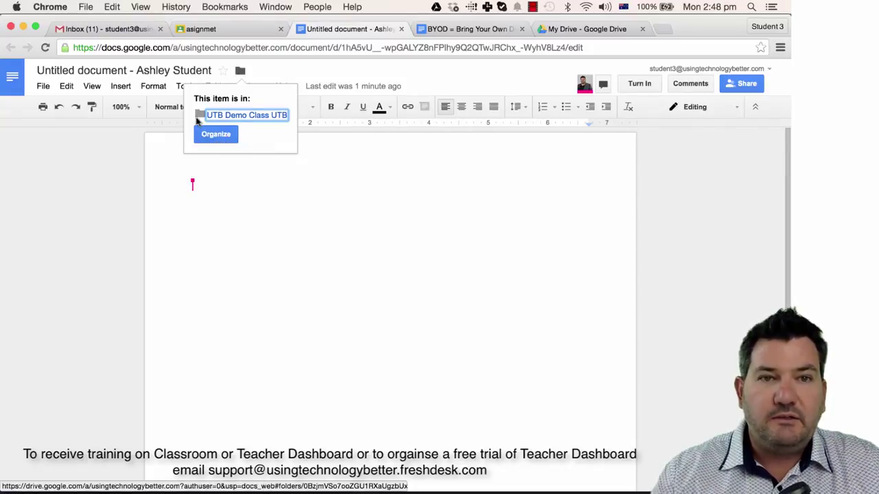
{"action": "left_click", "coordinate": [206, 135]}
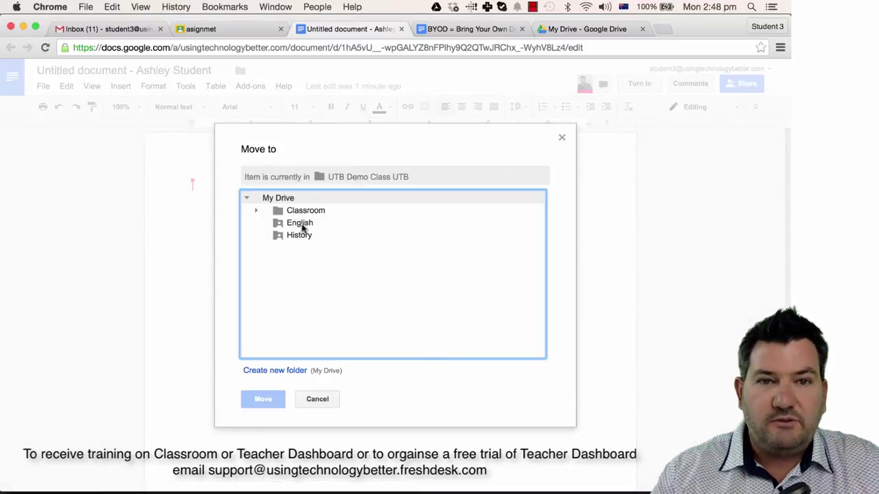
{"action": "left_click", "coordinate": [299, 223]}
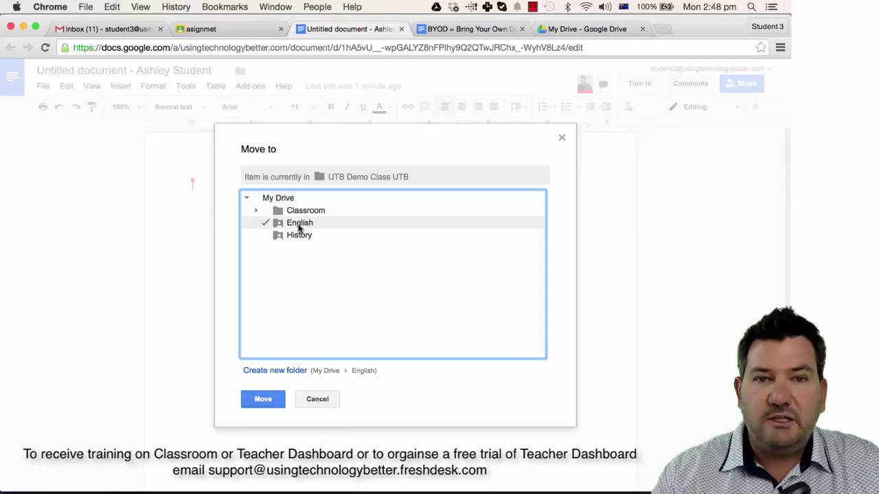
{"action": "left_click", "coordinate": [263, 399]}
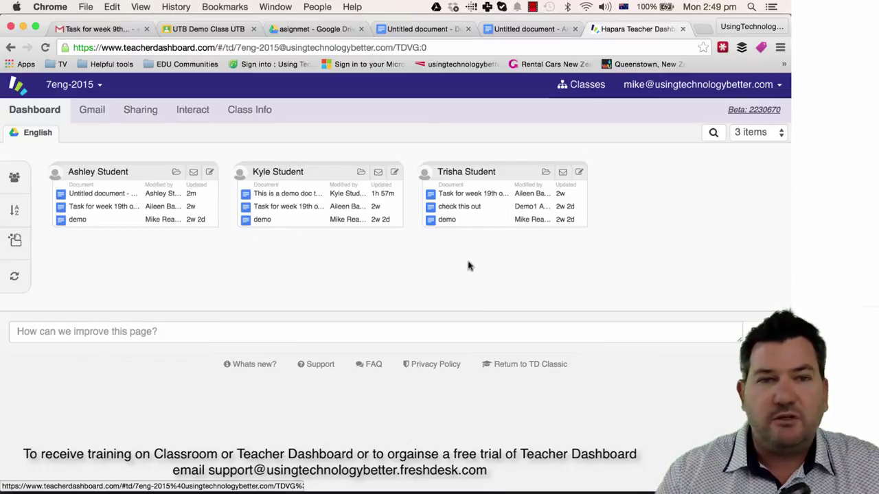
{"action": "mouse_move", "coordinate": [92, 194]}
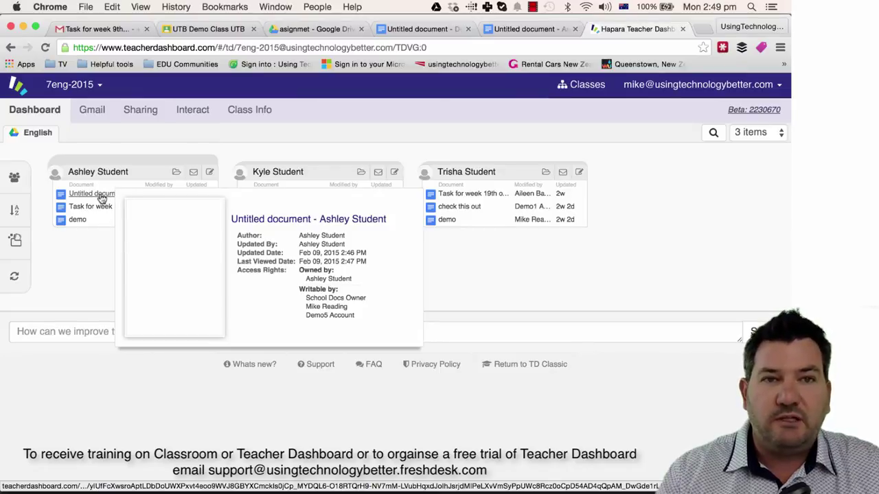
- Open Ashley Student's Untitled document from her Teacher Dashboard card, allowing Hapara View access
{"action": "left_click", "coordinate": [100, 196]}
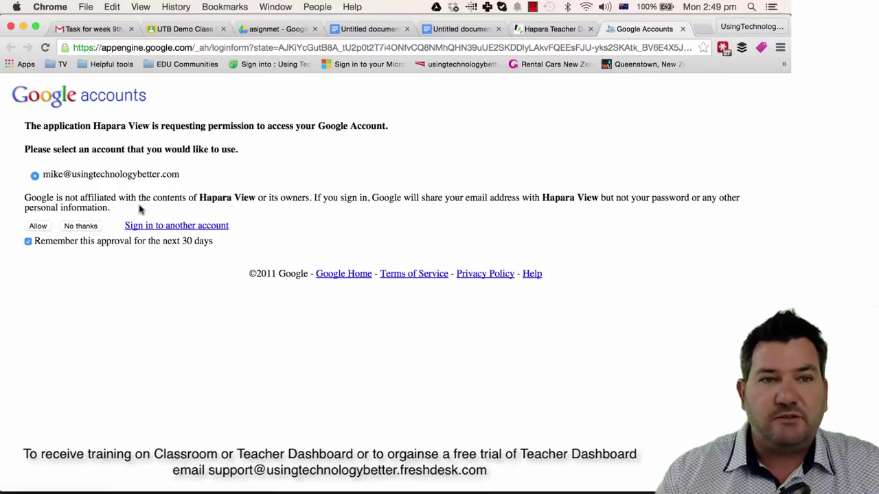
{"action": "left_click", "coordinate": [39, 227]}
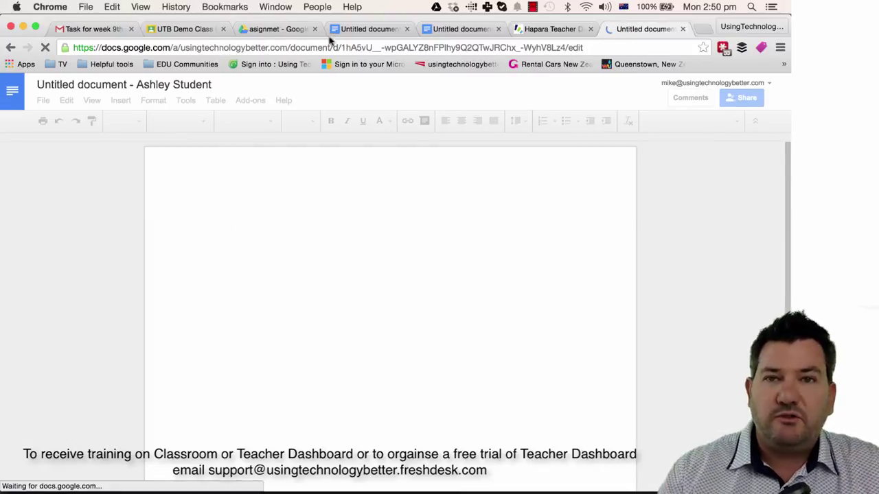
{"action": "left_click", "coordinate": [546, 30]}
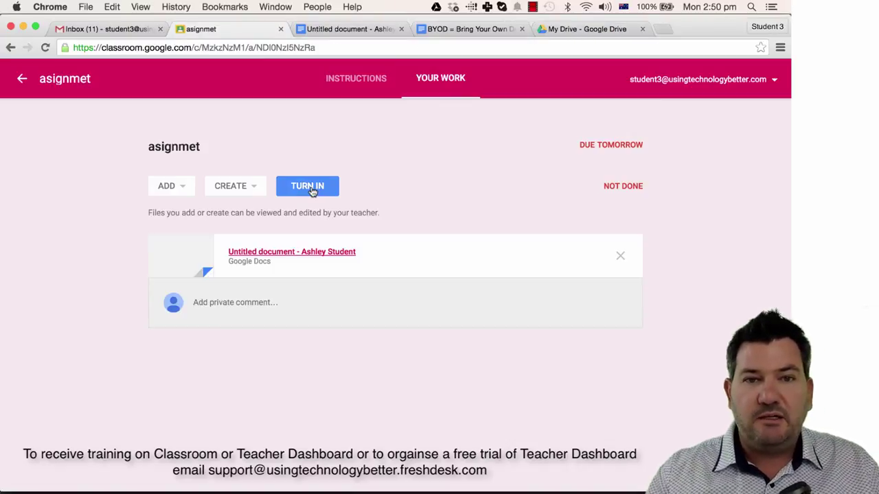
- Turn in the asignmet work with Ashley Student's document and confirm
{"action": "left_click", "coordinate": [310, 190]}
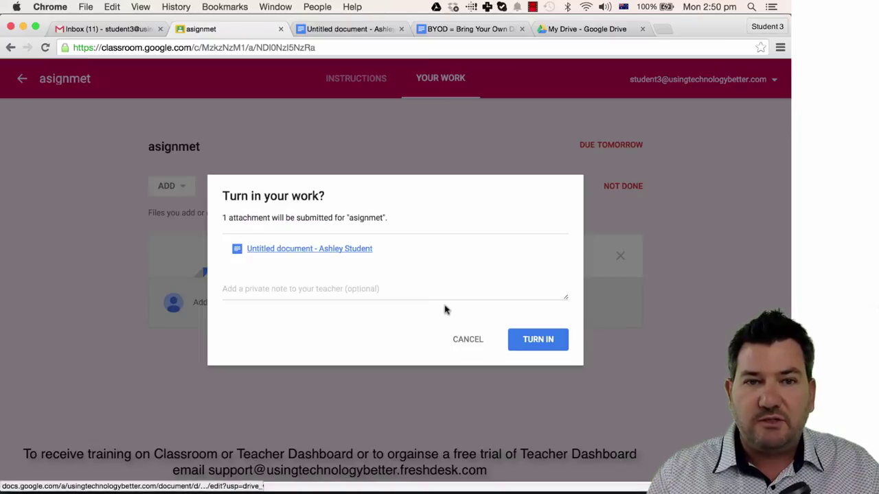
{"action": "left_click", "coordinate": [544, 343]}
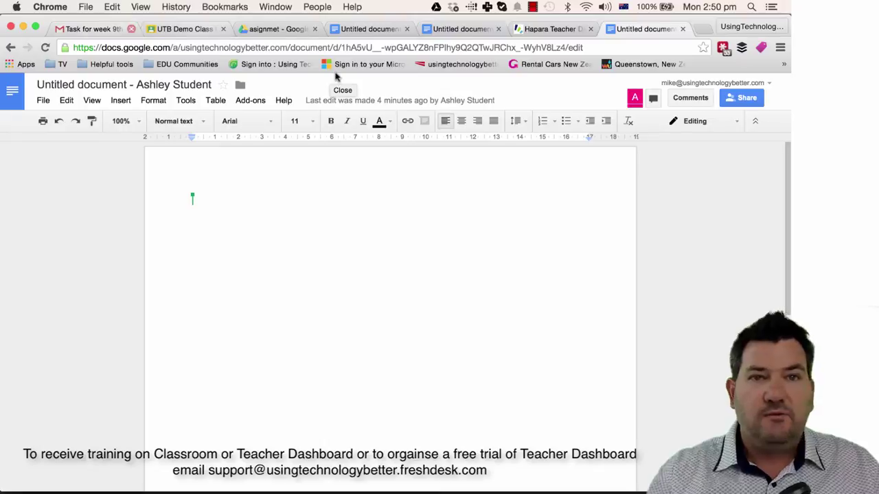
{"action": "left_click", "coordinate": [541, 29]}
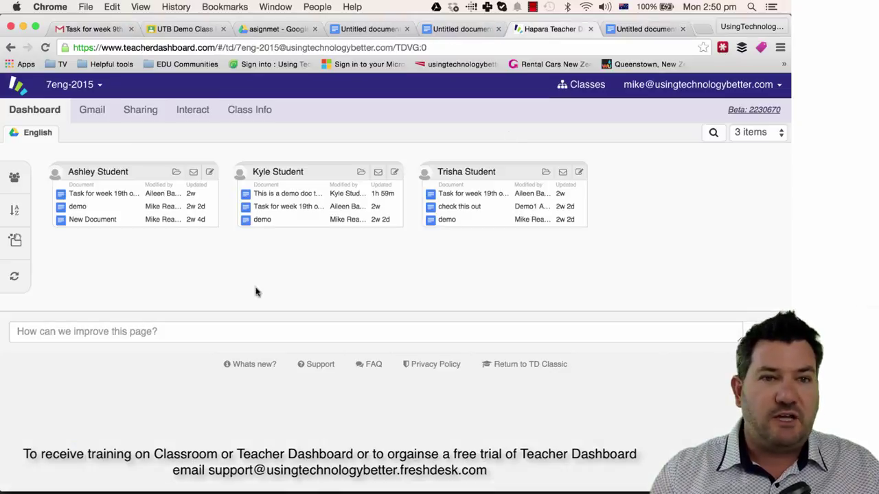
{"action": "left_click", "coordinate": [46, 47]}
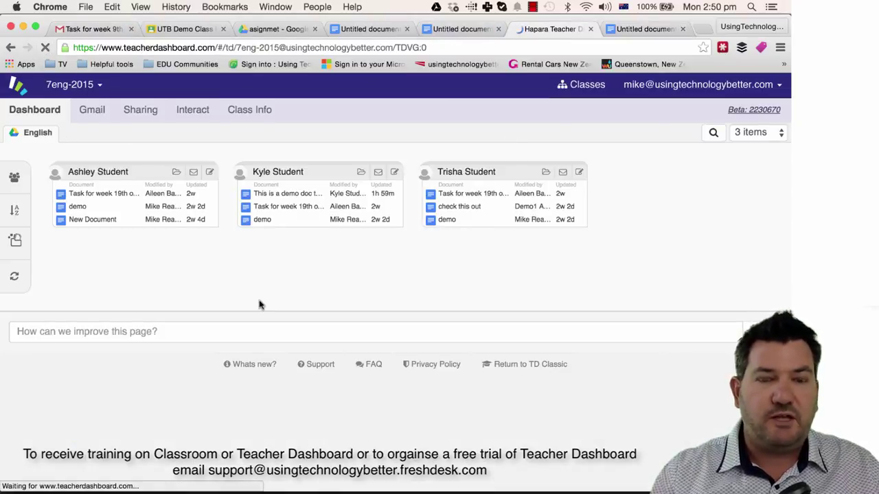